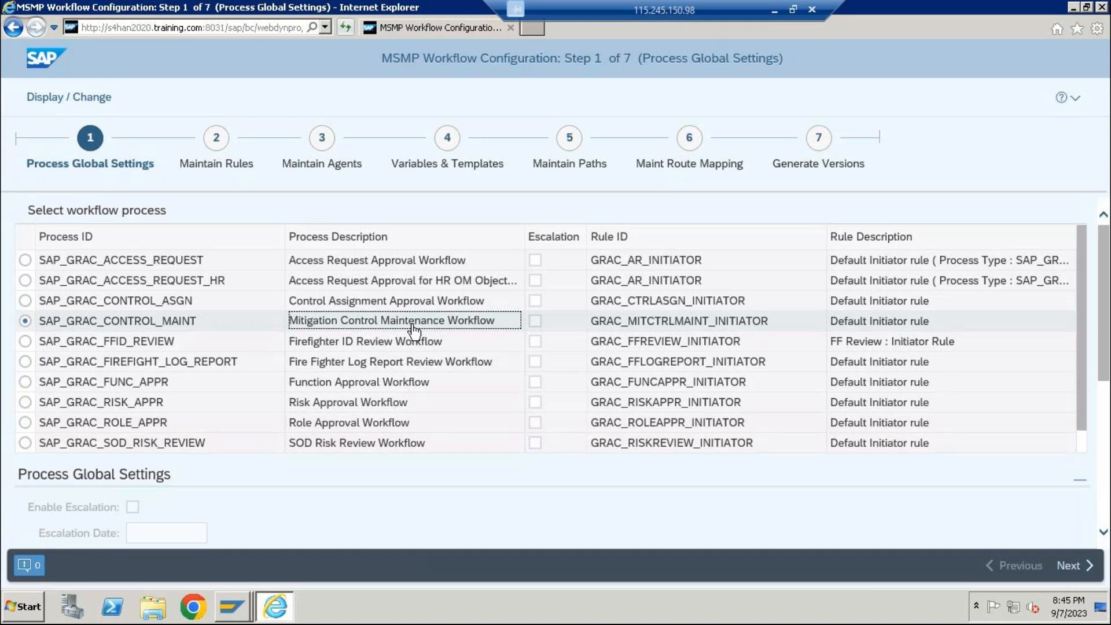
Examine the access request and control workflow processes in the Process Global Settings list.
scroll(745, 382, "down", 1)
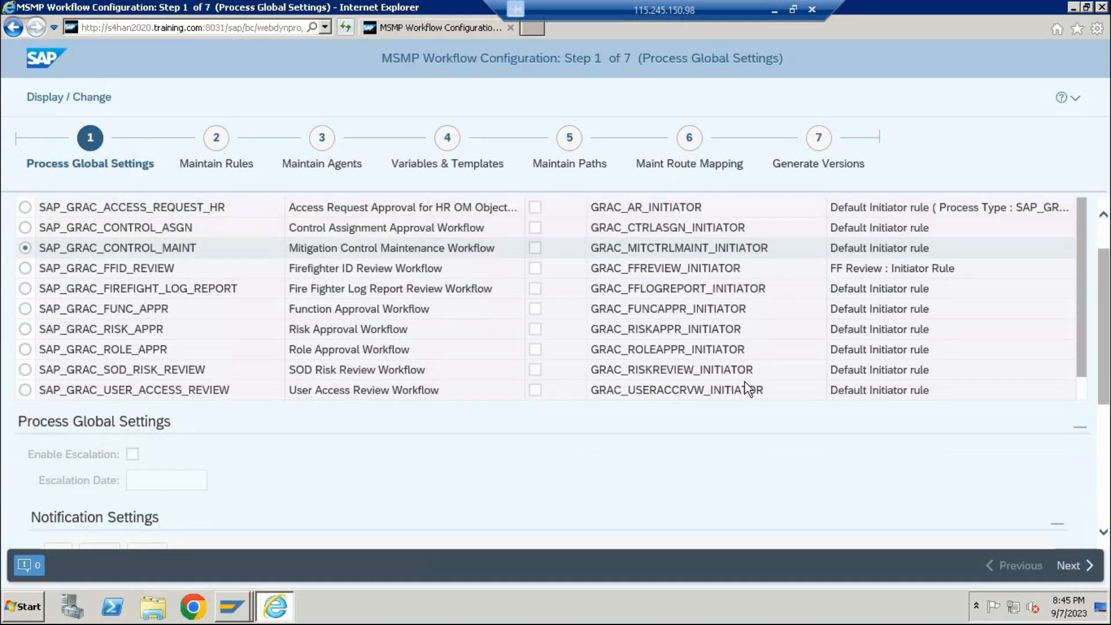
scroll(745, 382, "up", 1)
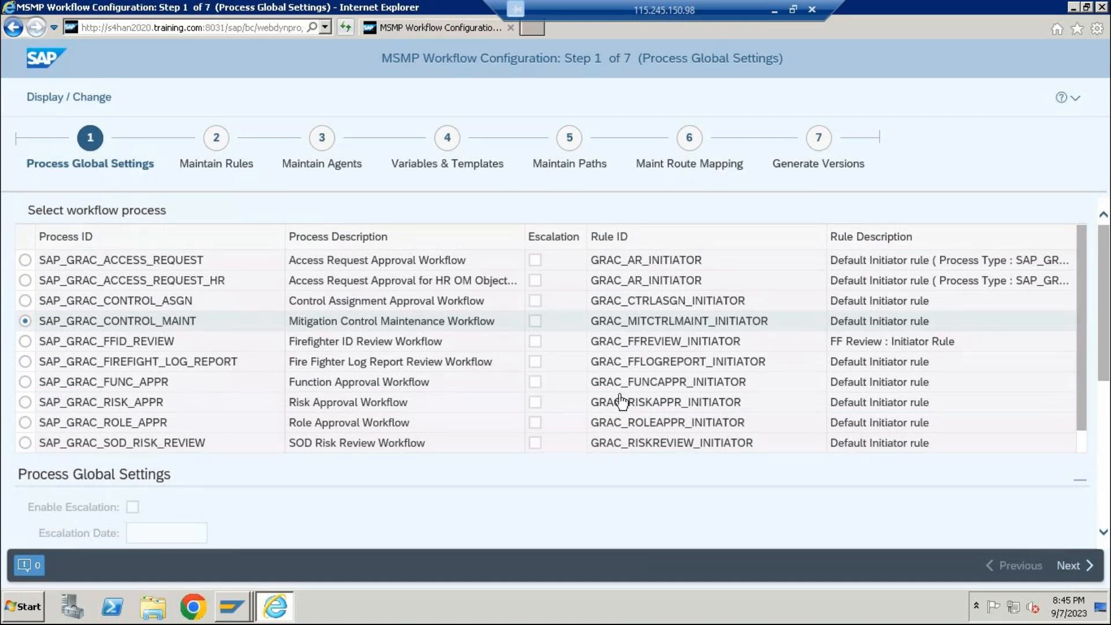
left_click(203, 264)
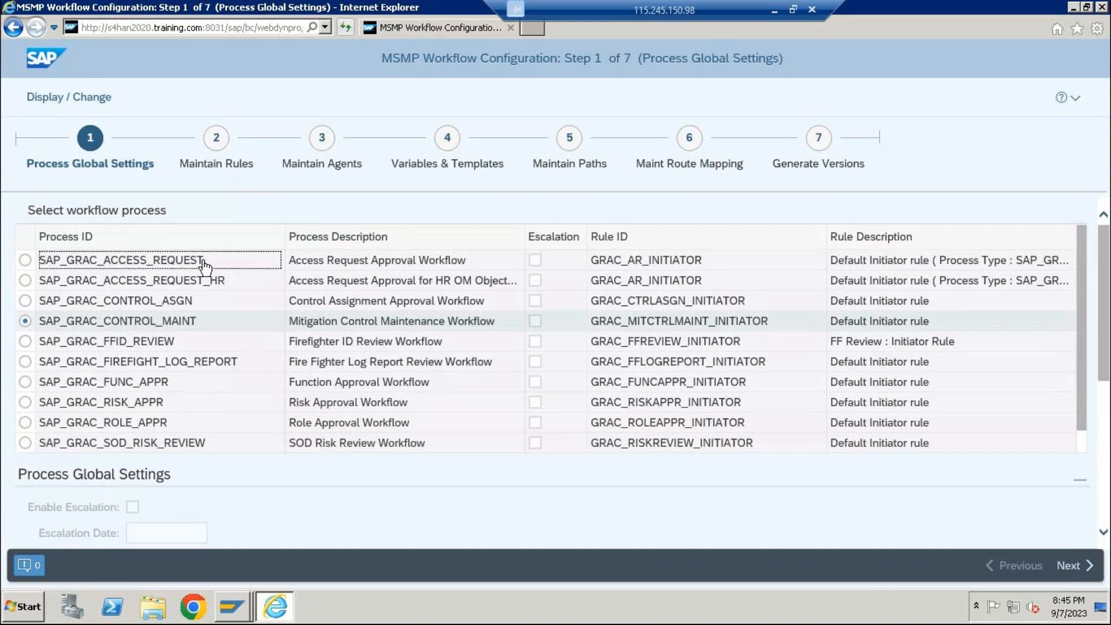
left_click(211, 283)
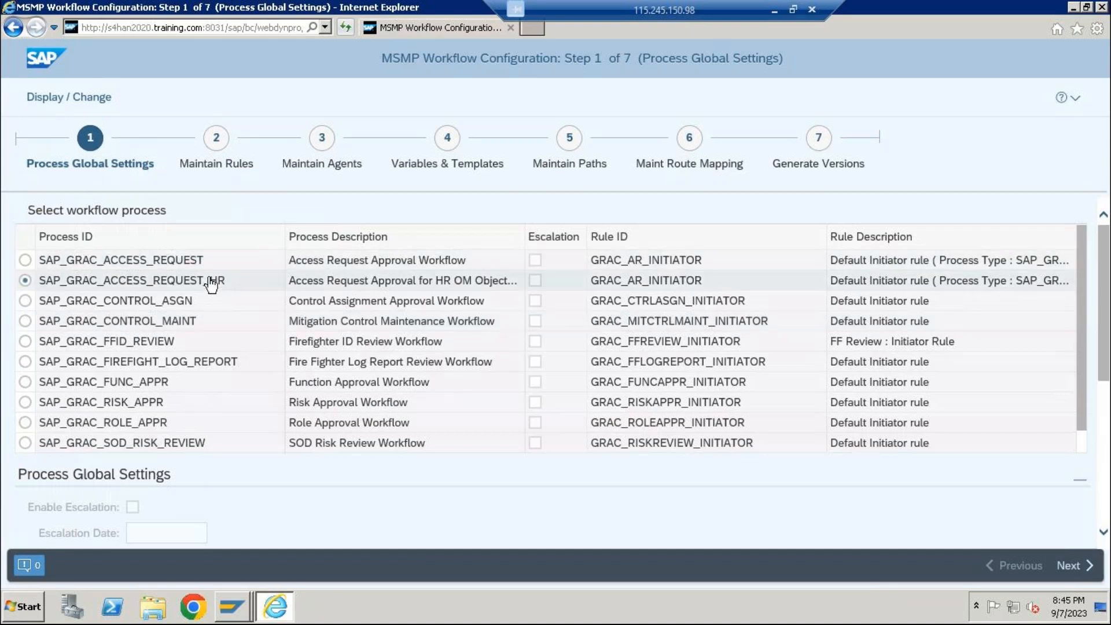
left_click(211, 283)
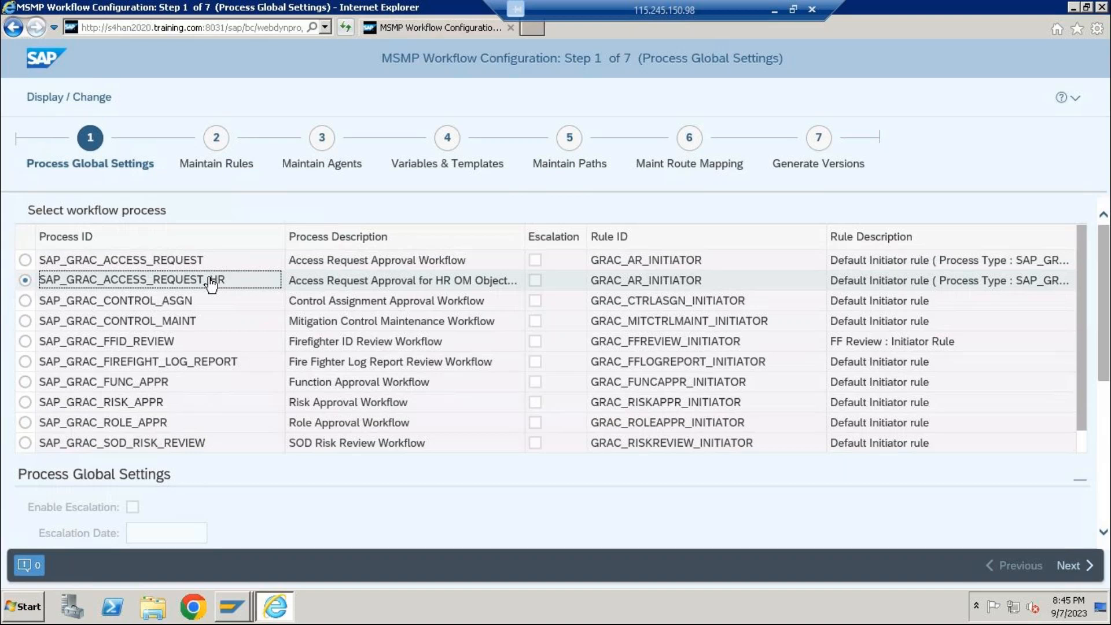
left_click(213, 302)
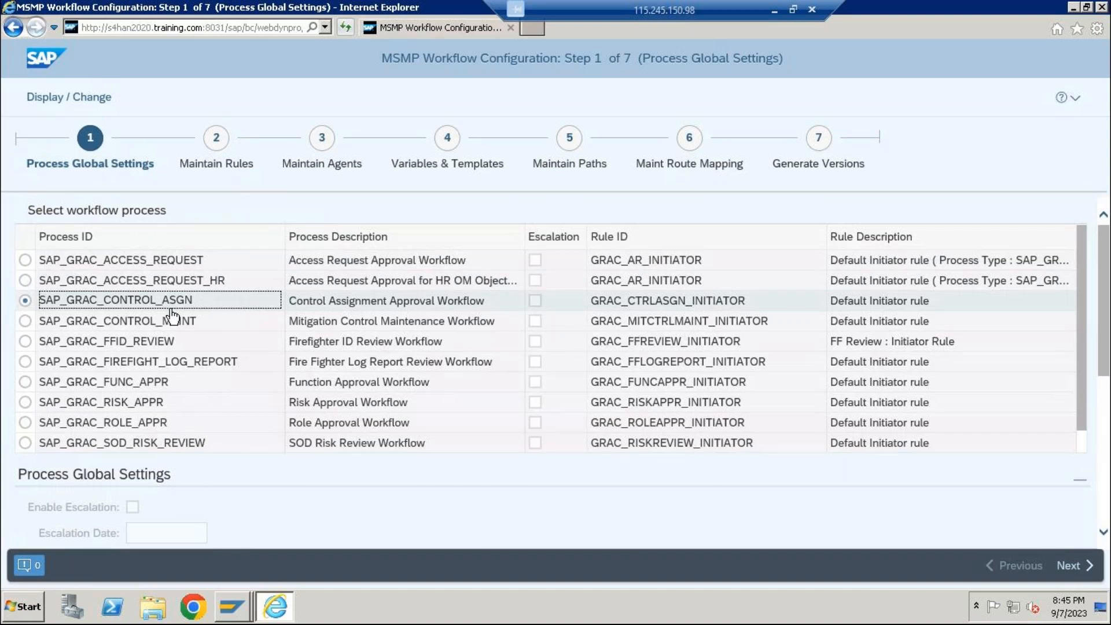
left_click(188, 324)
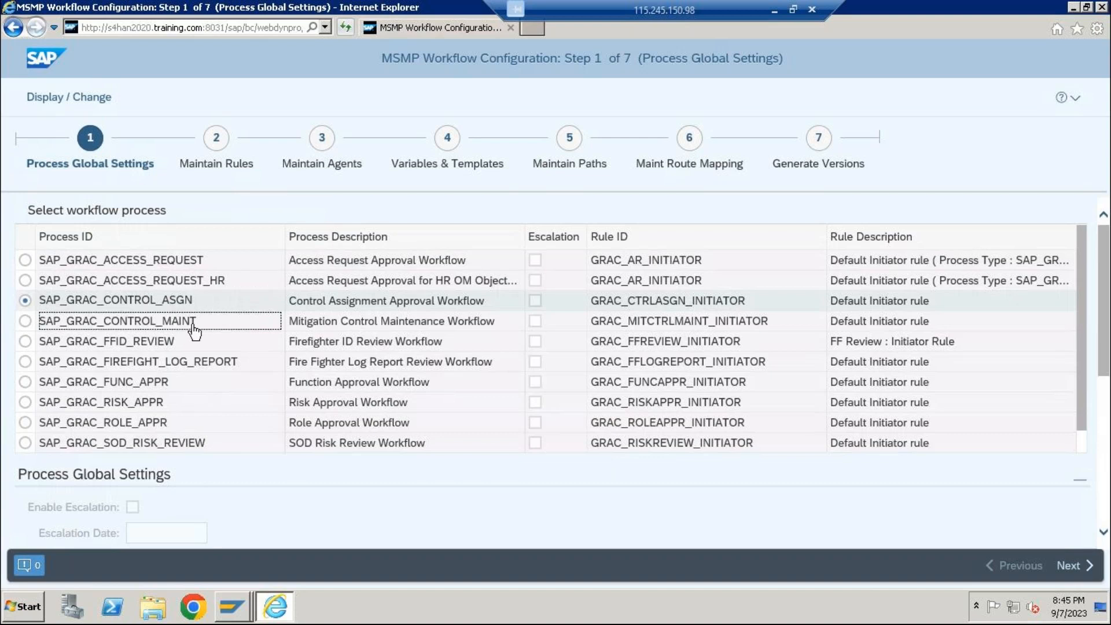
Examine the firefighter, function, risk, role, SOD risk review and user access review workflow processes in the list.
left_click(319, 341)
left_click(323, 362)
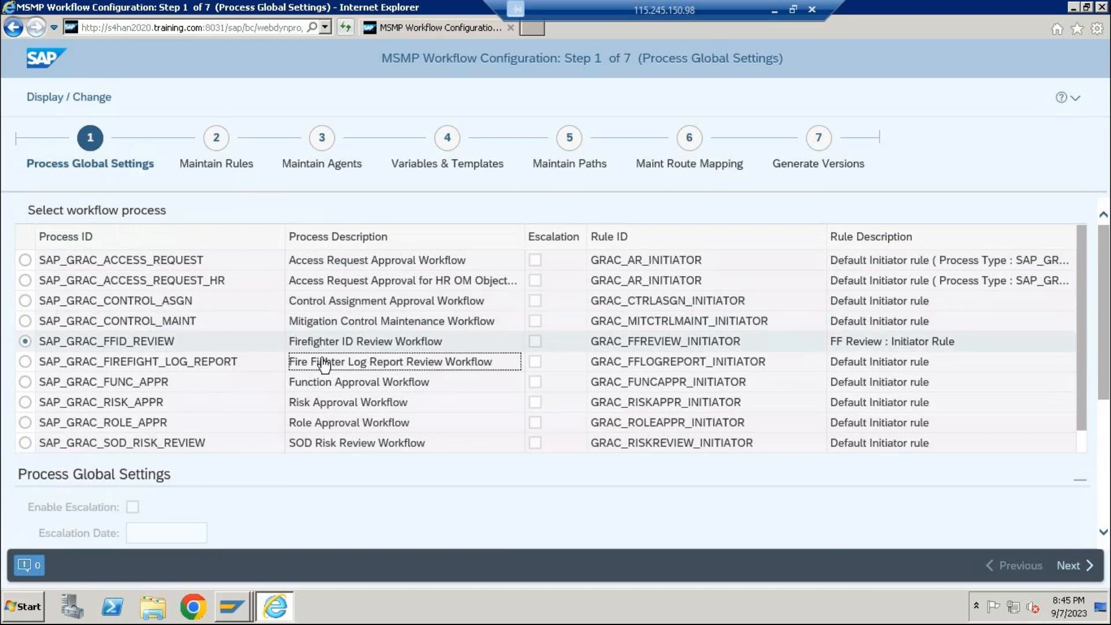
left_click(329, 381)
left_click(327, 368)
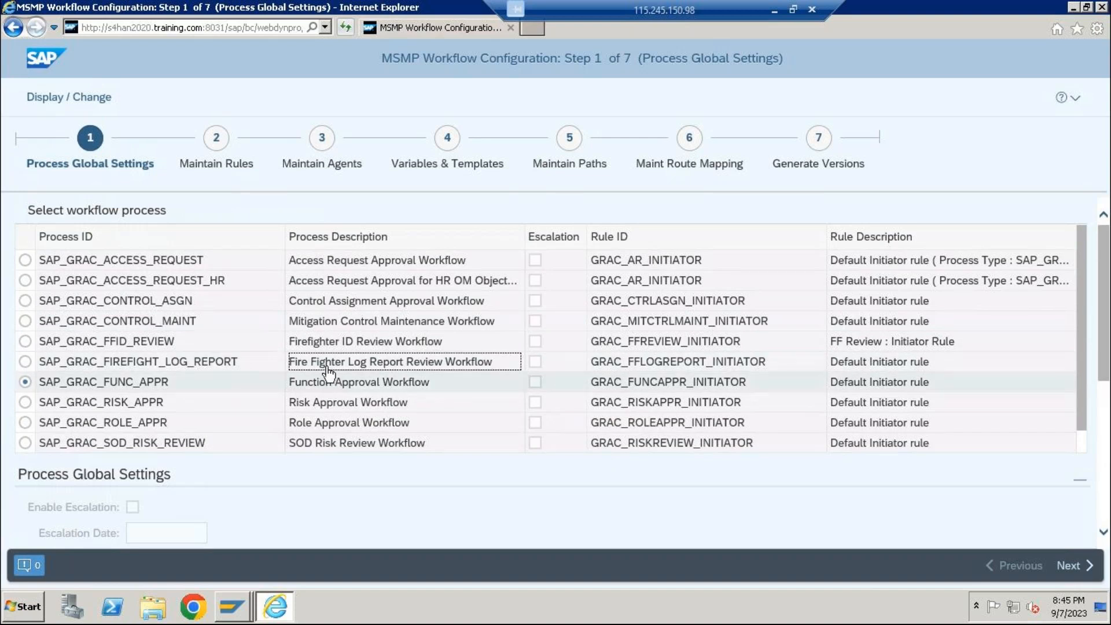
left_click(328, 386)
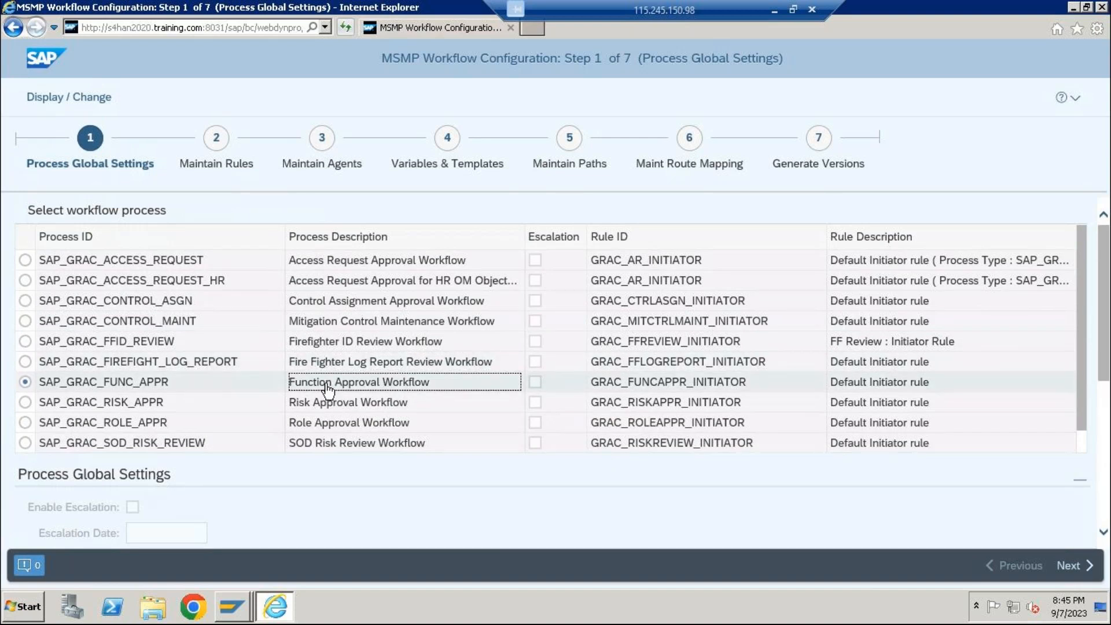
left_click(329, 409)
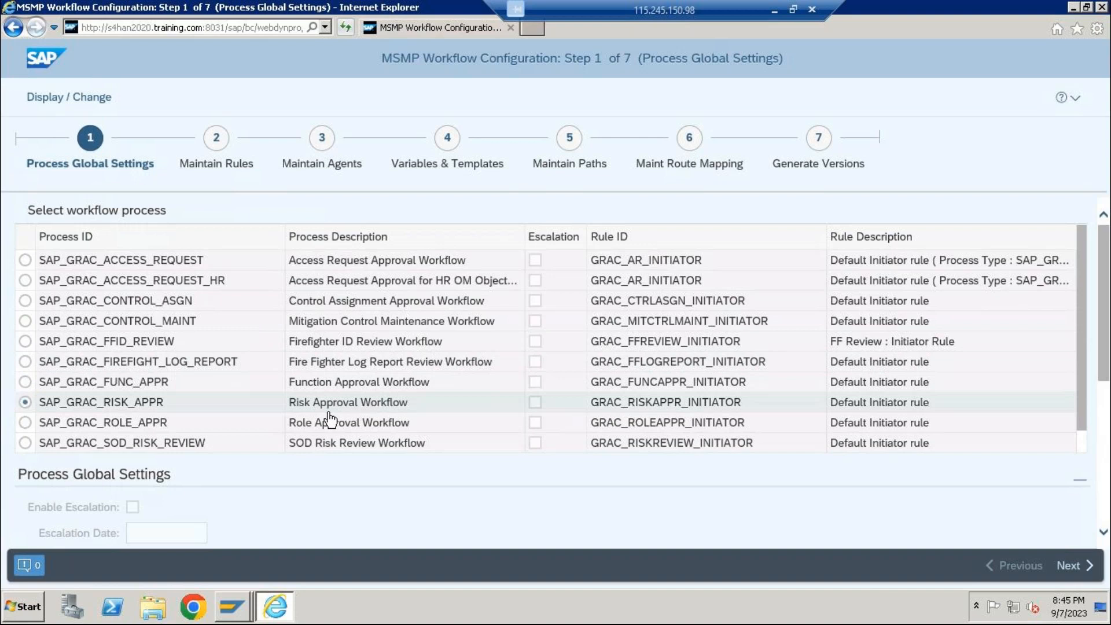
left_click(329, 421)
left_click(325, 444)
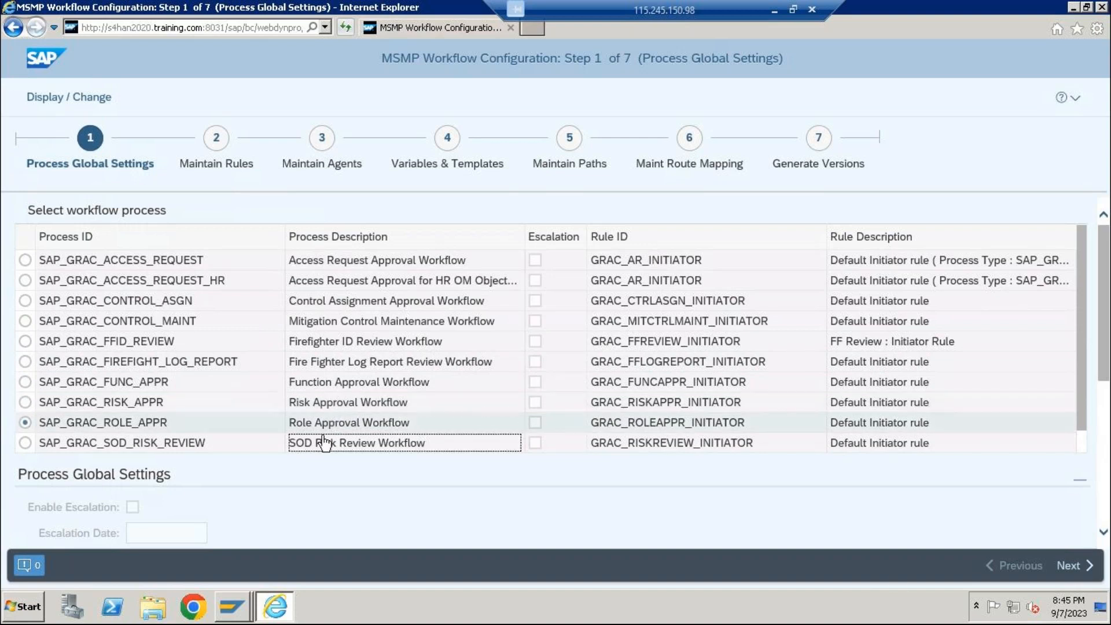
scroll(478, 438, "down", 1)
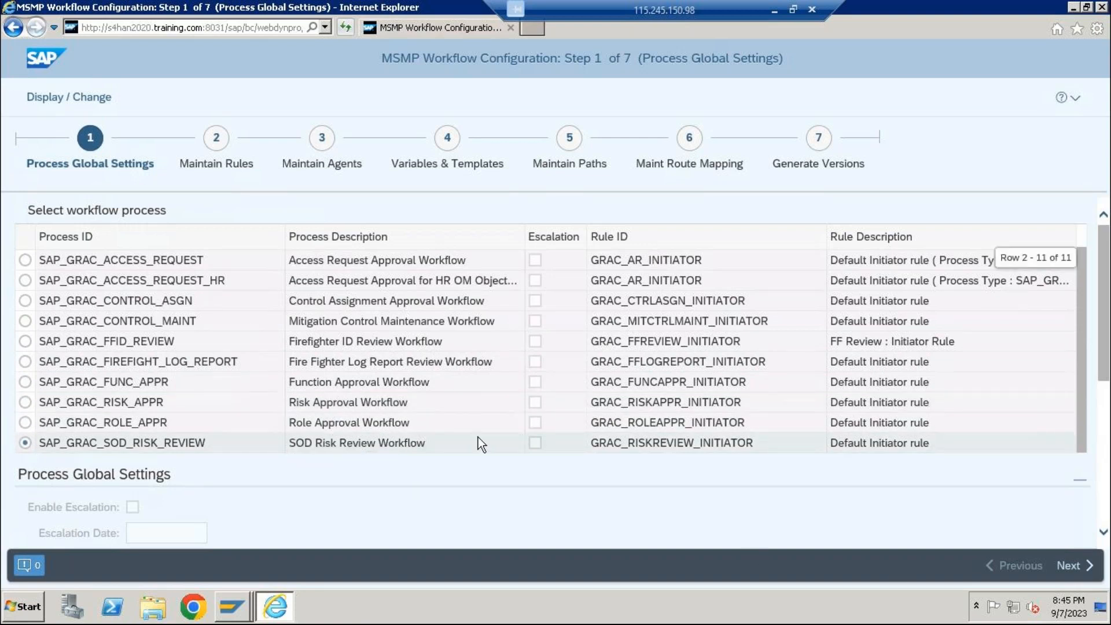
scroll(440, 448, "down", 1)
left_click(355, 394)
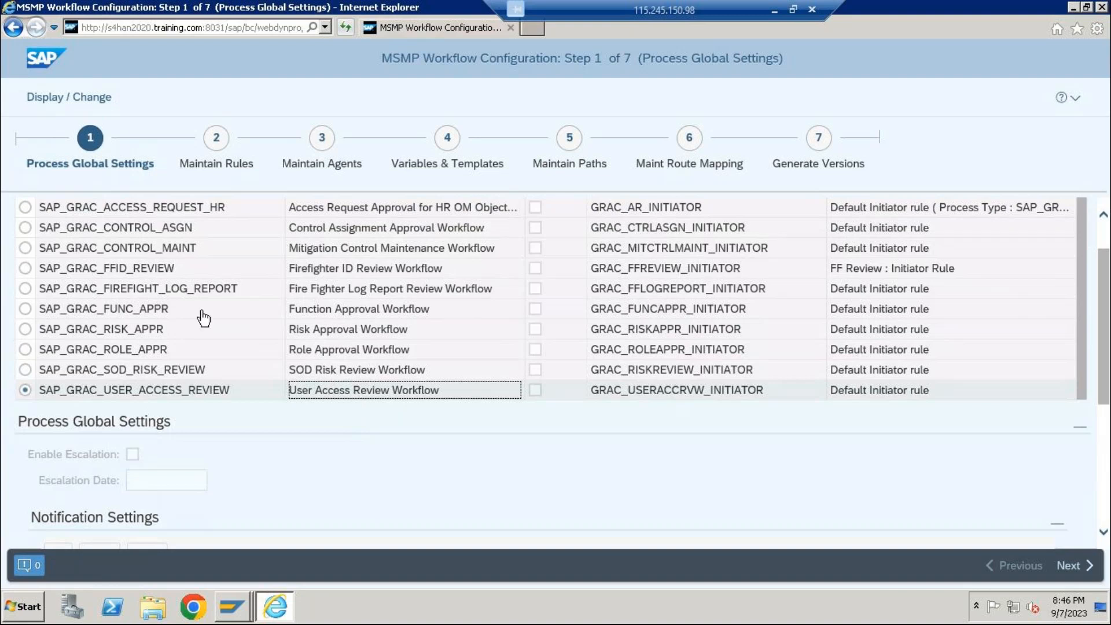
Select the workflow process SAP_GRAC_ROLE_APPR in the process list.
scroll(202, 317, "up", 3)
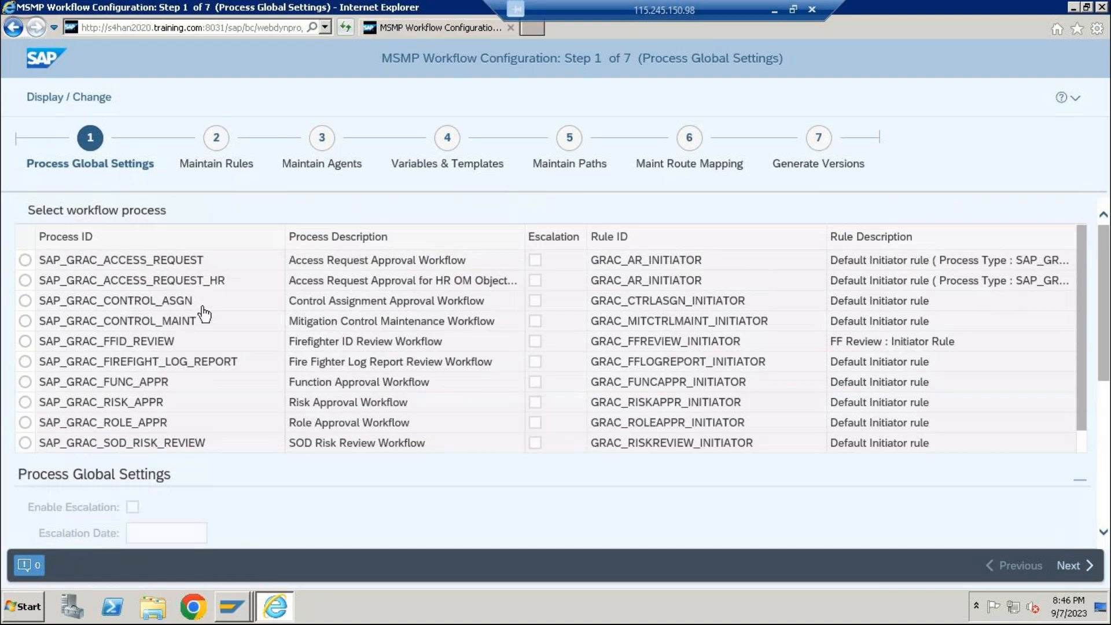
scroll(186, 397, "down", 3)
left_click(124, 354)
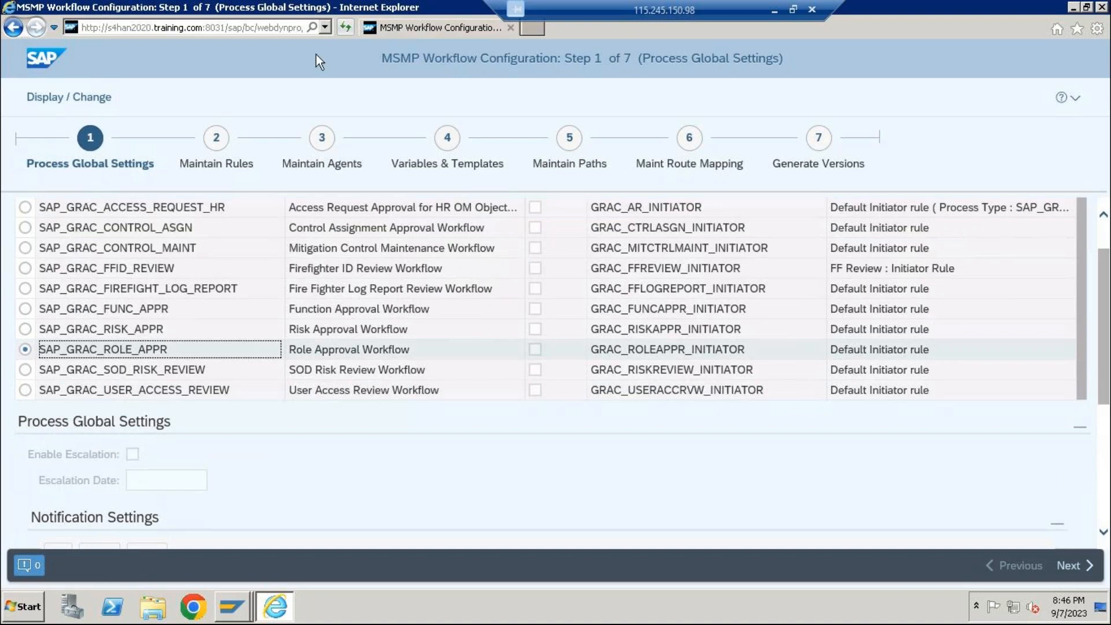
Switch to the SAP GUI Display IMG window and look at the Workflow for Access Control node.
mouse_move(241, 600)
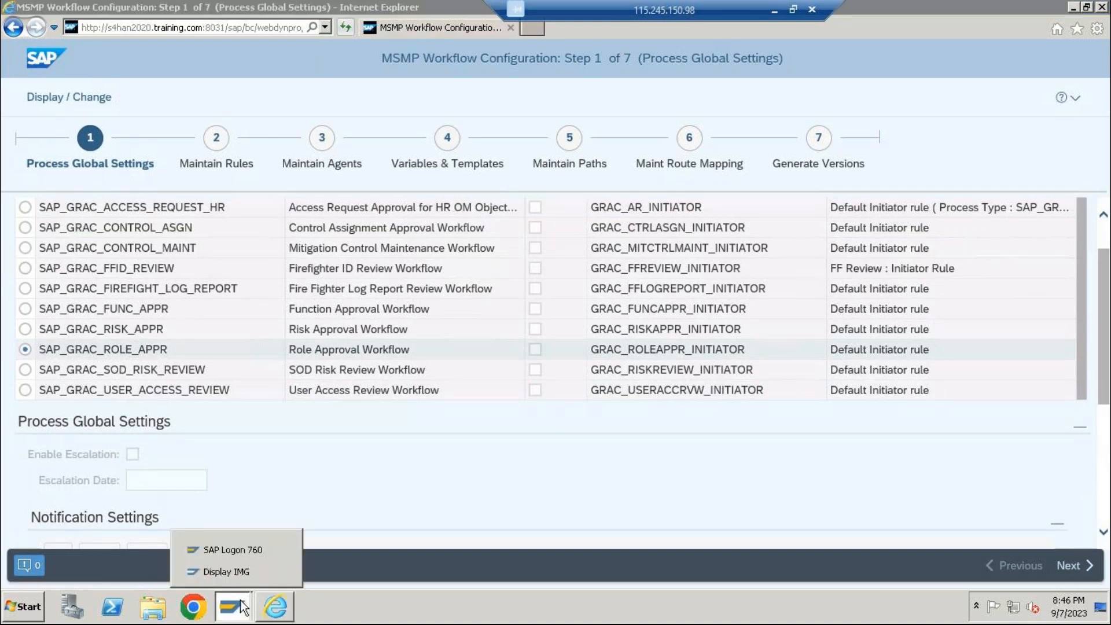
left_click(226, 574)
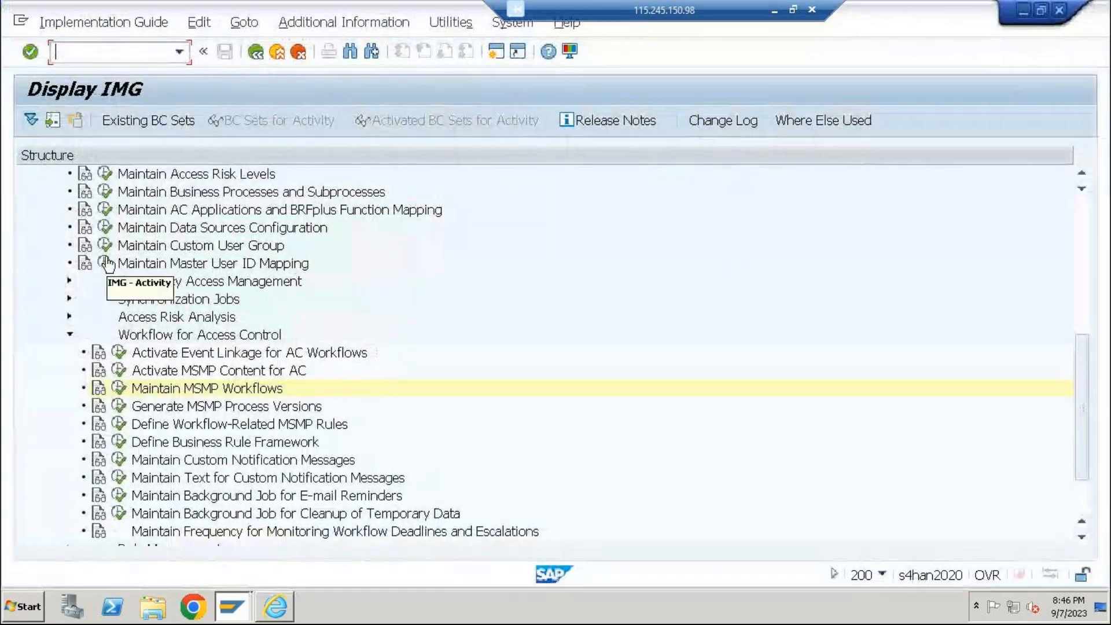
left_click(153, 336)
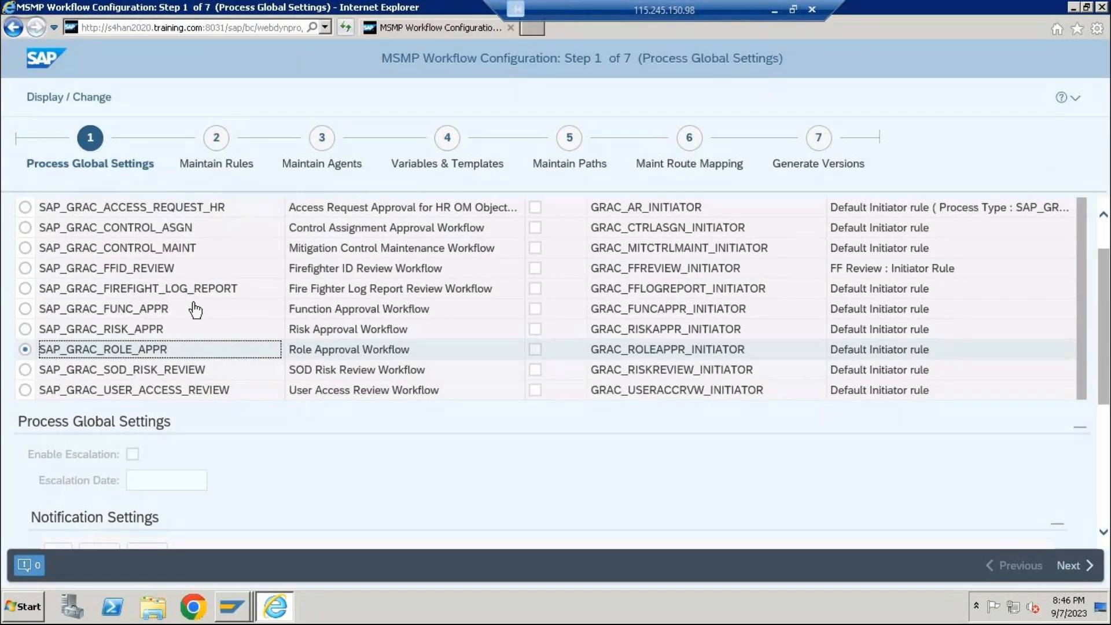
Open the Maintain Rules stage of the MSMP configuration for the Role Approval Workflow.
scroll(196, 356, "up", 3)
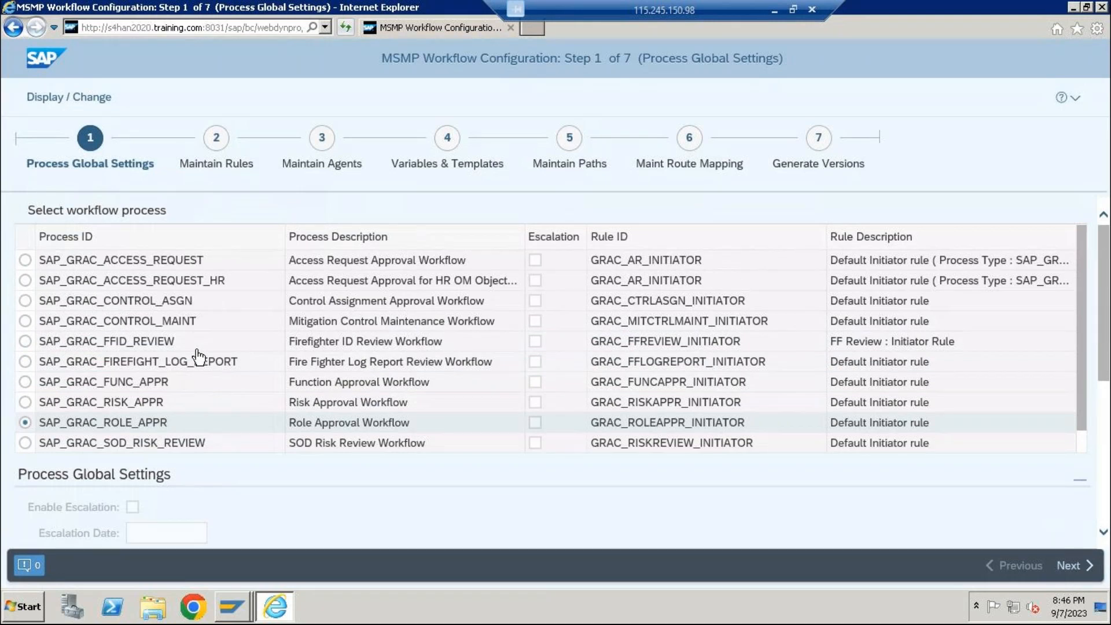
left_click(72, 98)
left_click(218, 139)
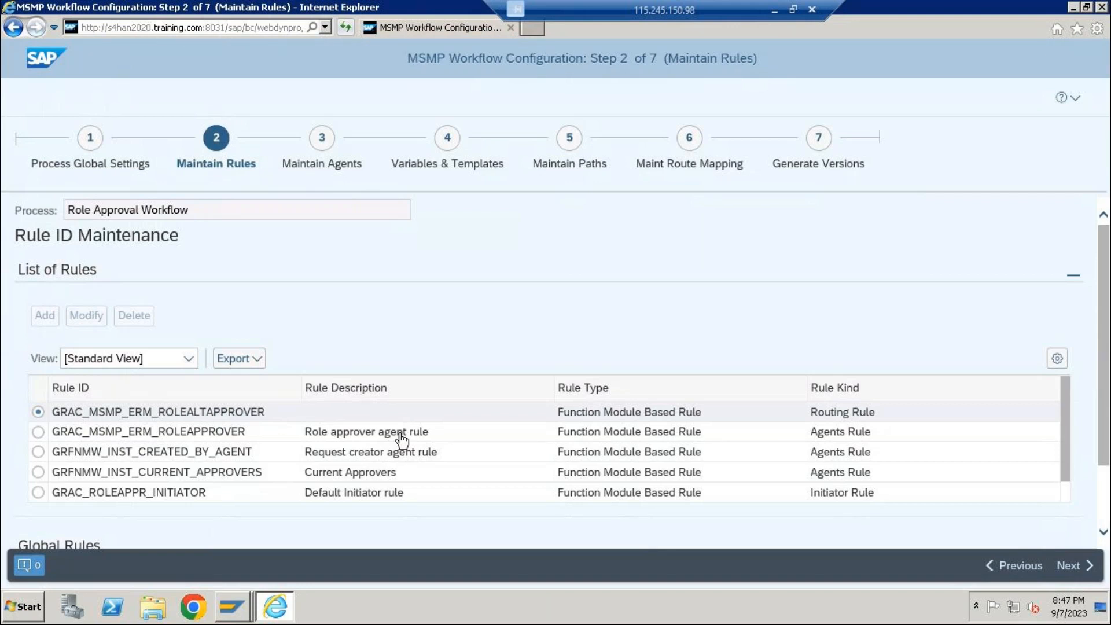
Examine the Role Approval Workflow's agents, initiator and notification variables rules, including the initiator rule's results.
scroll(869, 471, "down", 1)
scroll(870, 471, "down", 1)
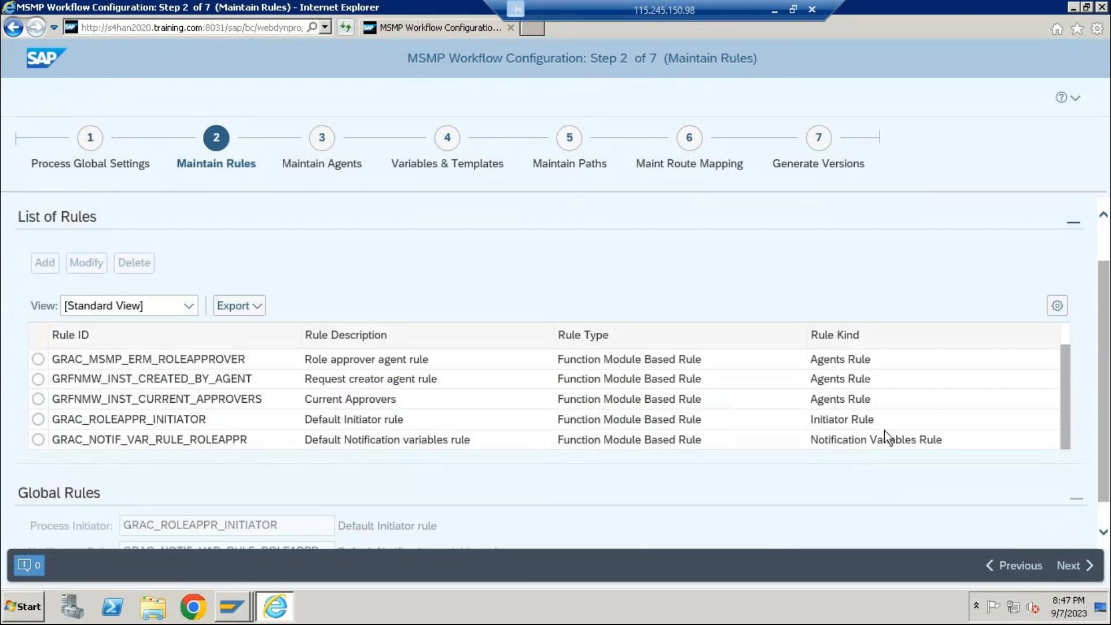
scroll(848, 409, "down", 1)
left_click(848, 410)
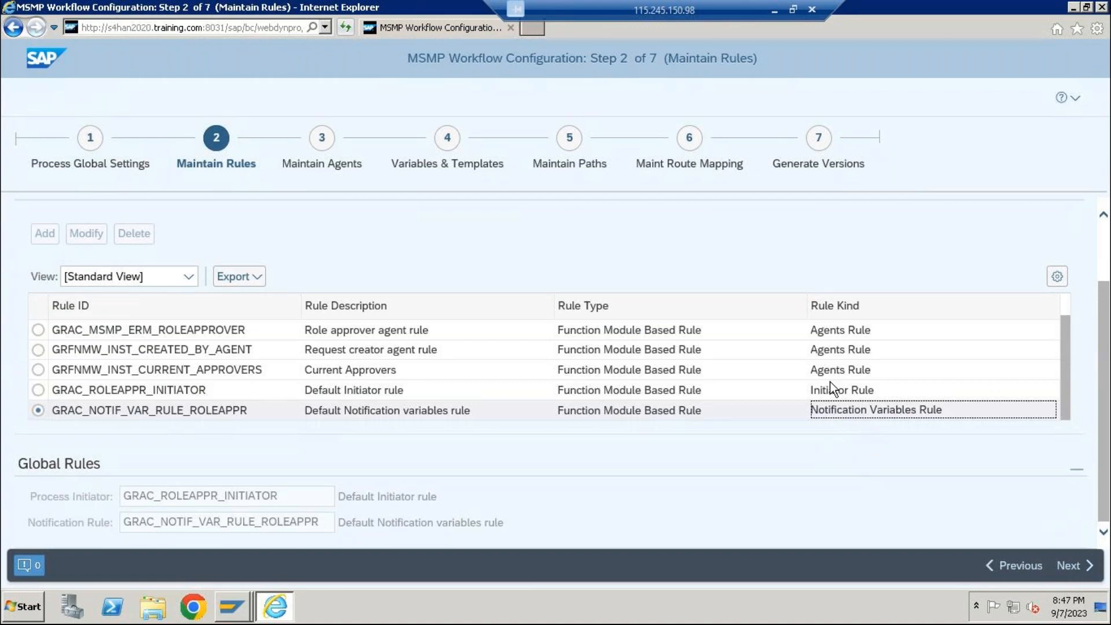
left_click(840, 371)
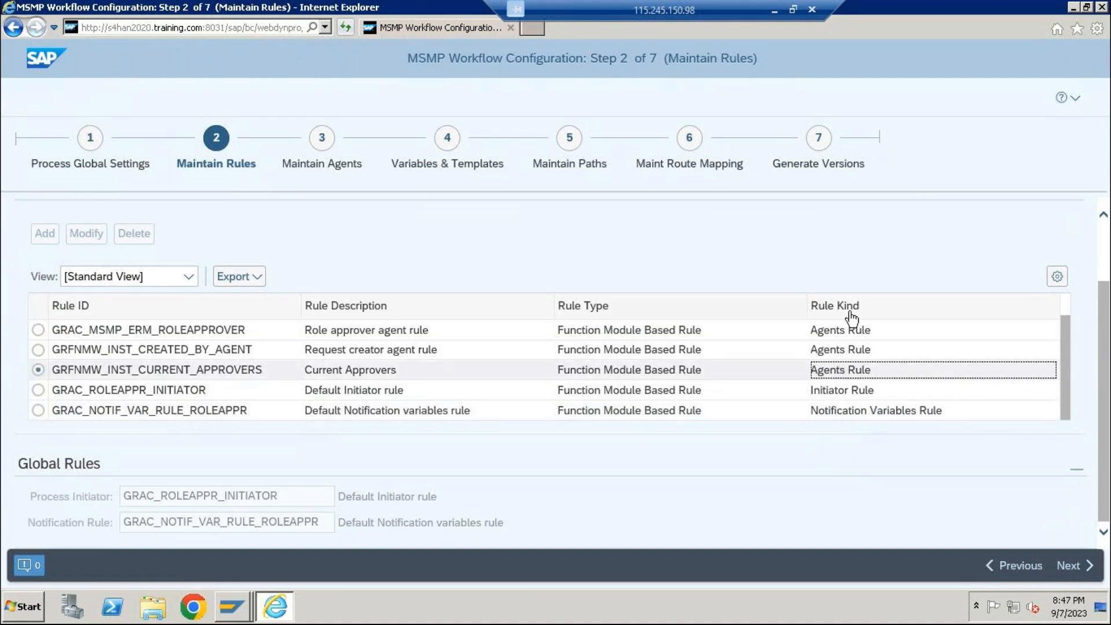
left_click(864, 350)
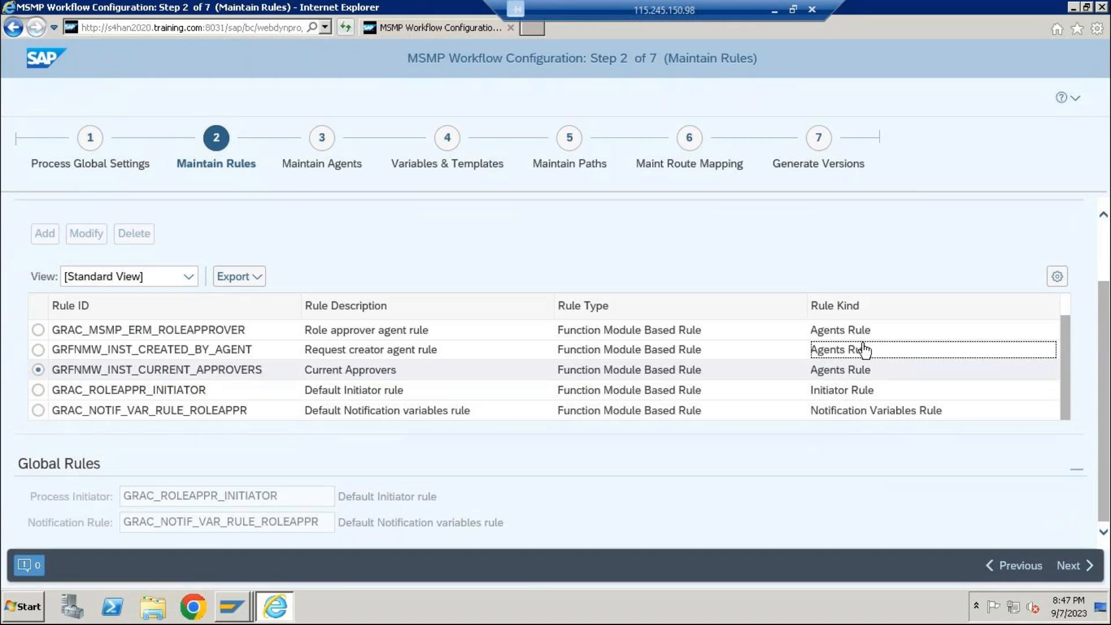
left_click(870, 391)
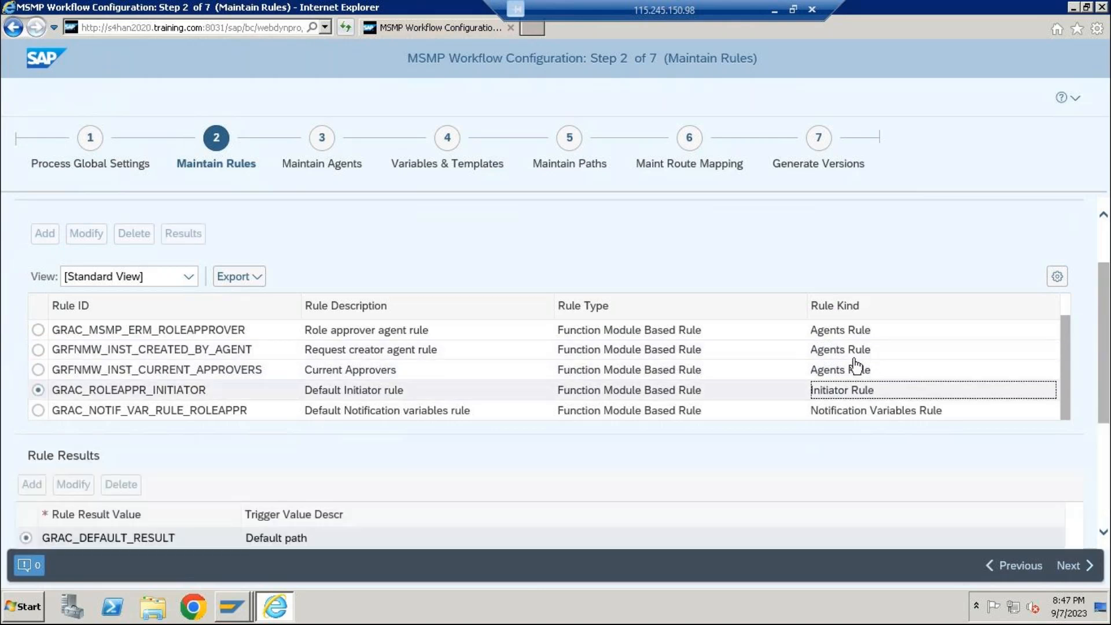
scroll(232, 539, "down", 1)
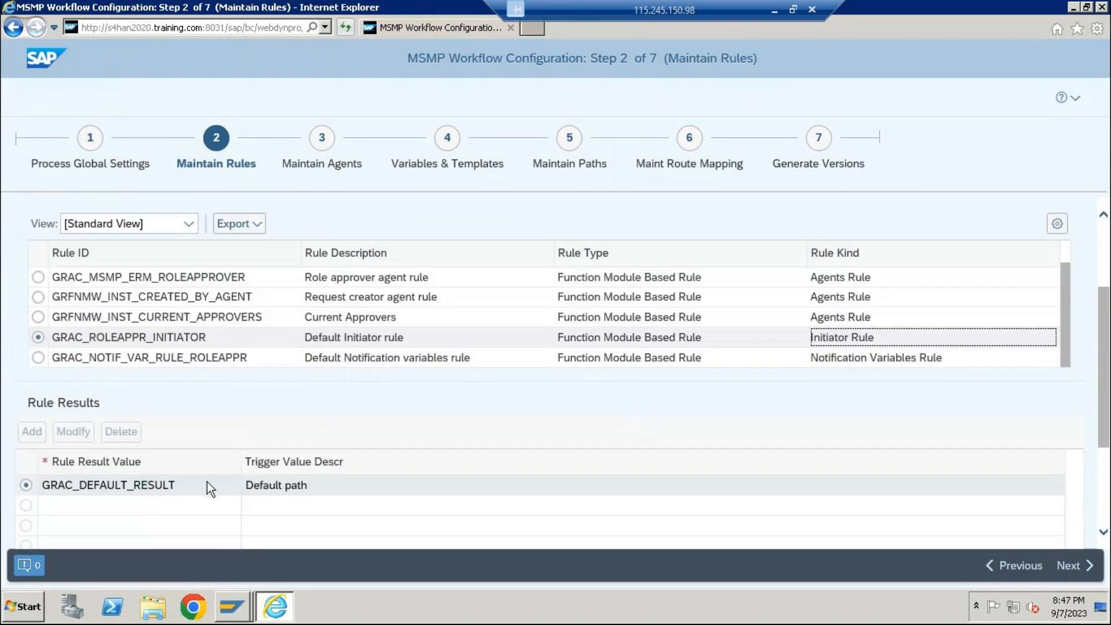
left_click(855, 299)
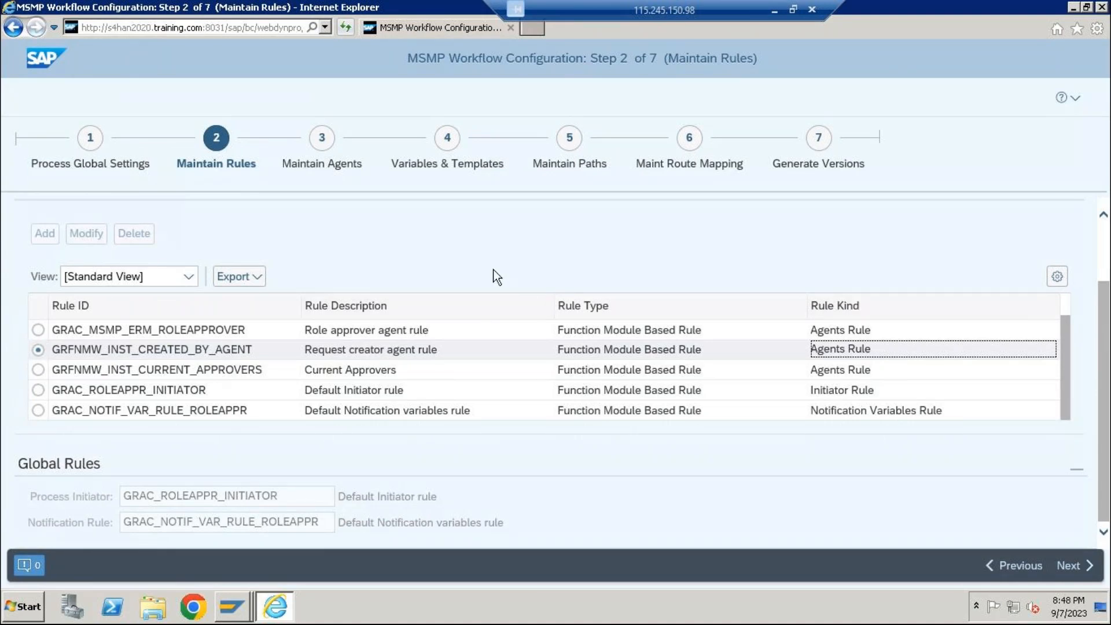
View the Role Approval Workflow's agents and its notification templates in Variables & Templates.
left_click(328, 155)
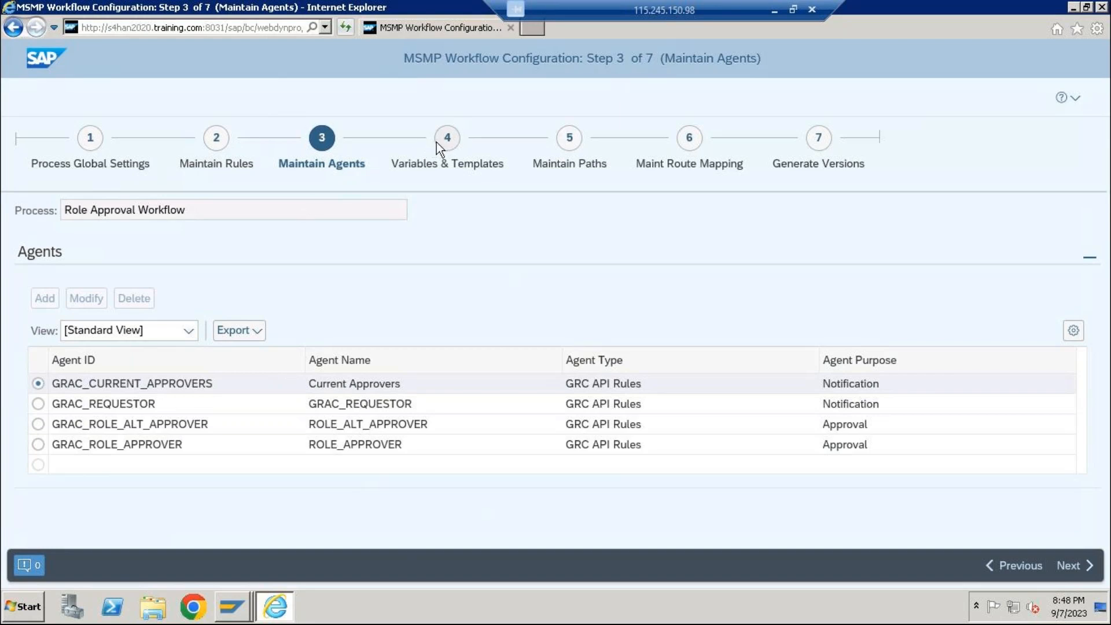
left_click(414, 168)
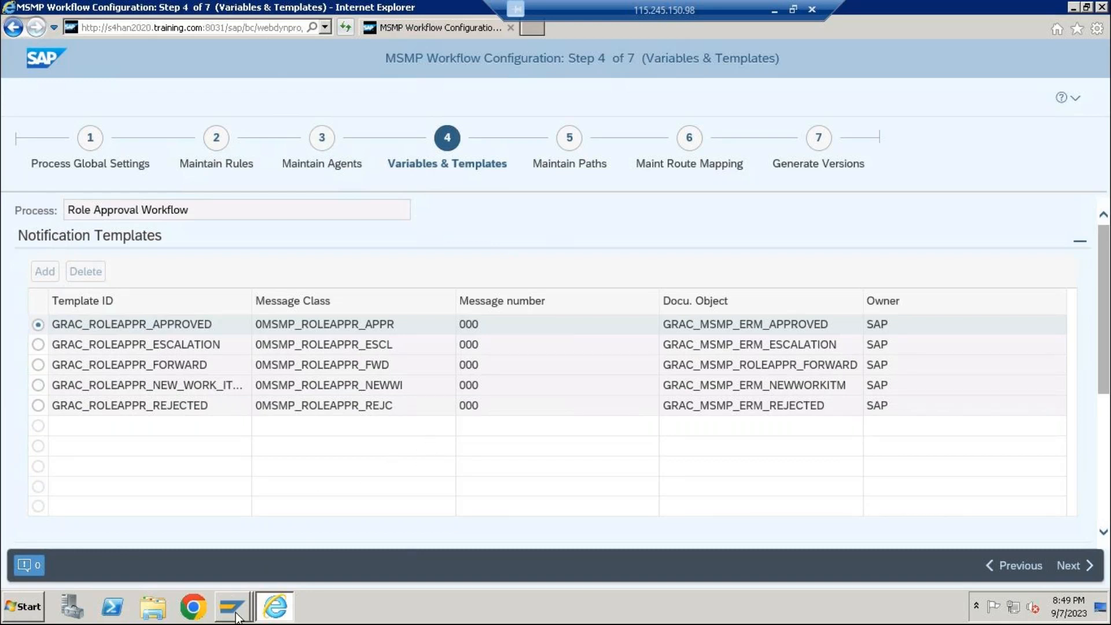
Switch to the SAP GUI session, leave the implementation guide and start transaction SE61.
mouse_move(237, 611)
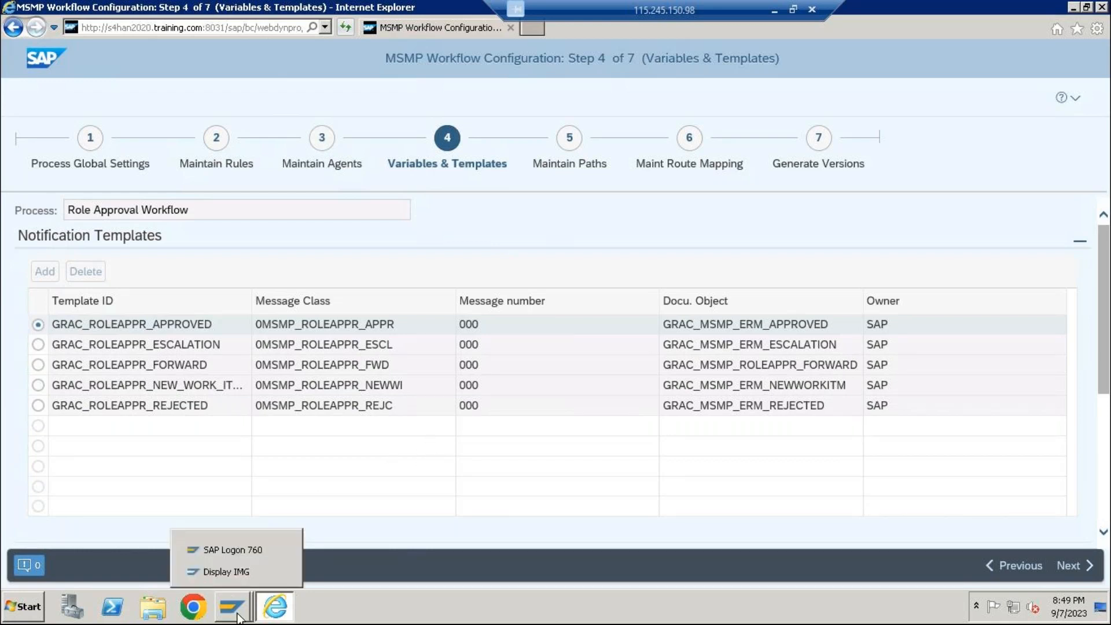
left_click(229, 571)
left_click(279, 57)
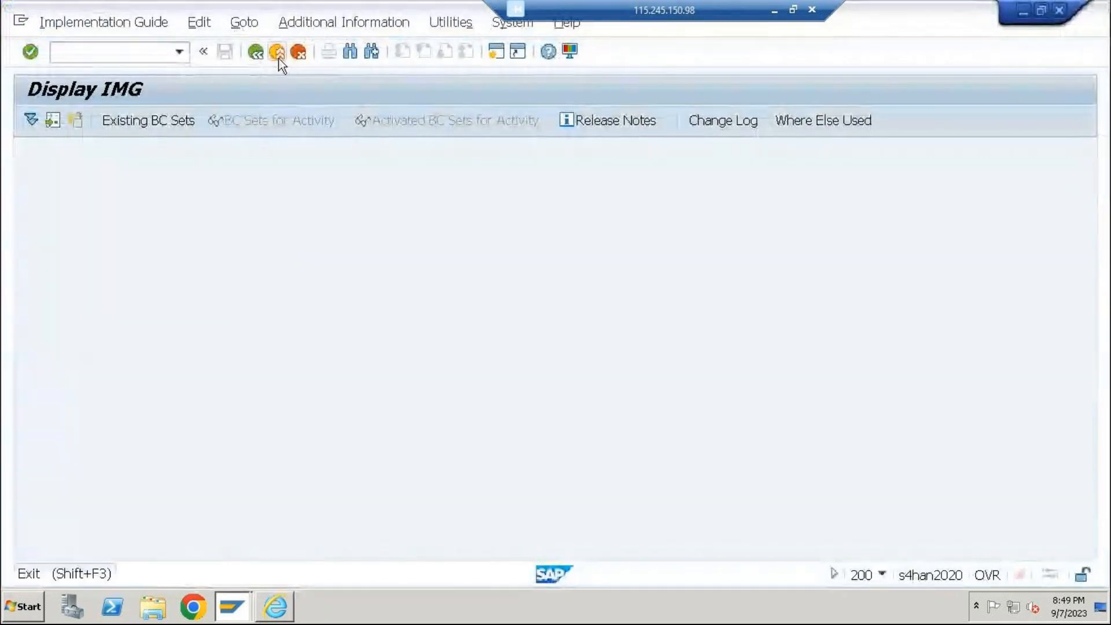
left_click(279, 57)
left_click(163, 54)
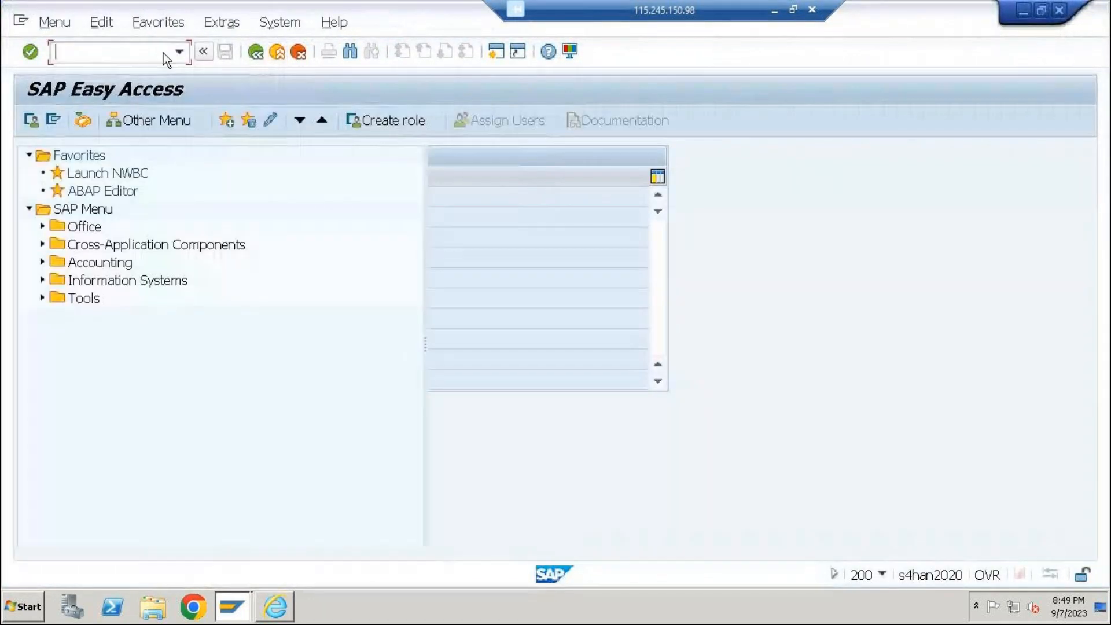
type("SE61")
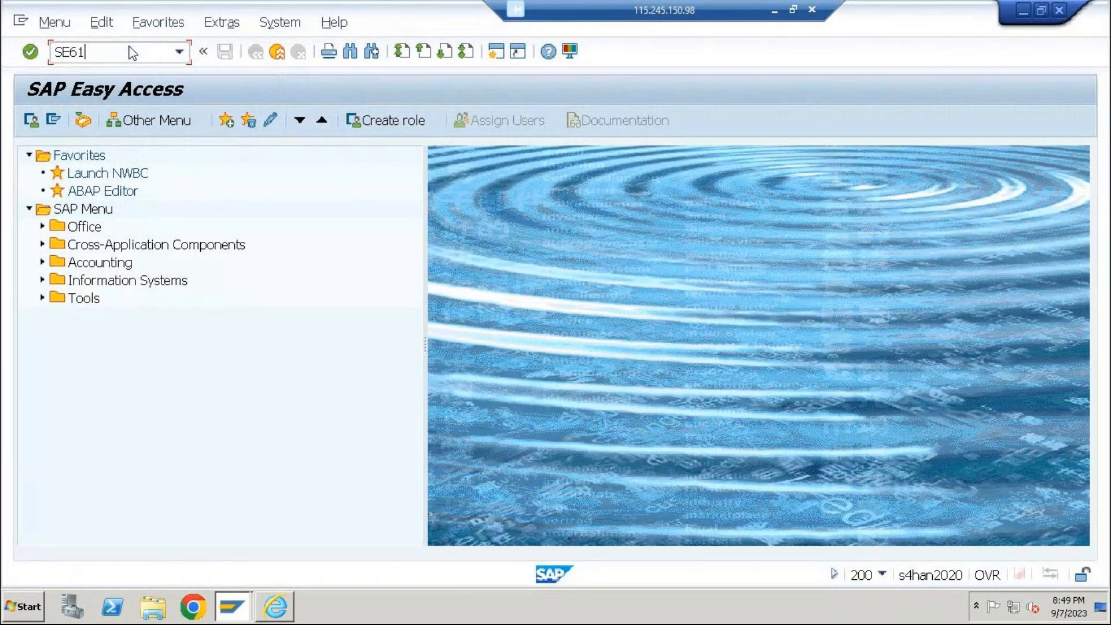
key("Return")
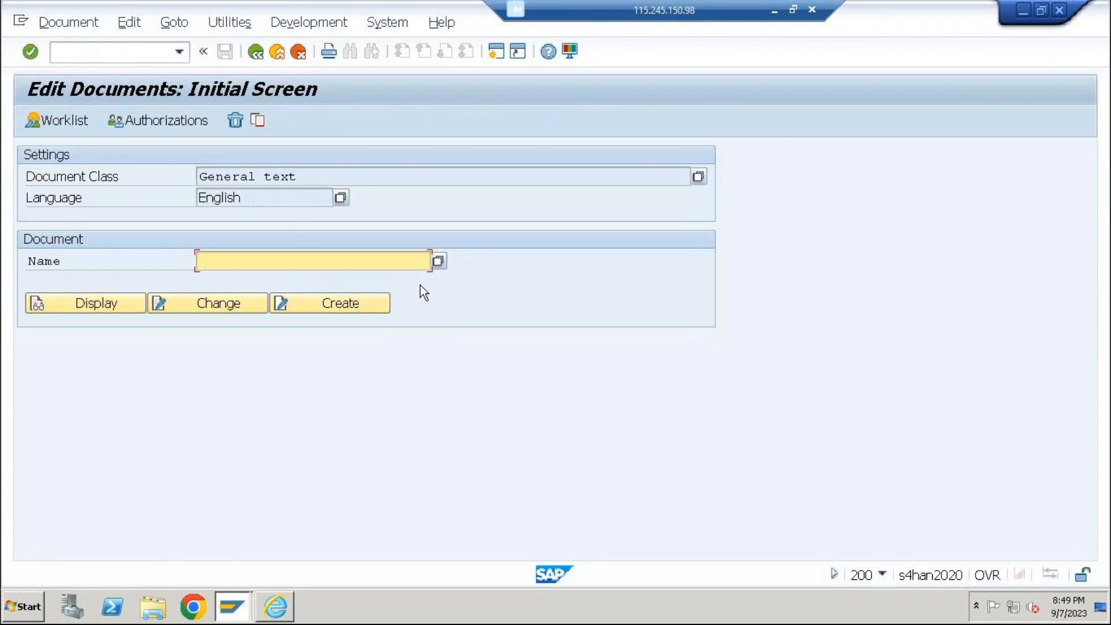
View the documentation worklist in SE61, leave it, and switch back to the MSMP configuration in Internet Explorer.
left_click(46, 122)
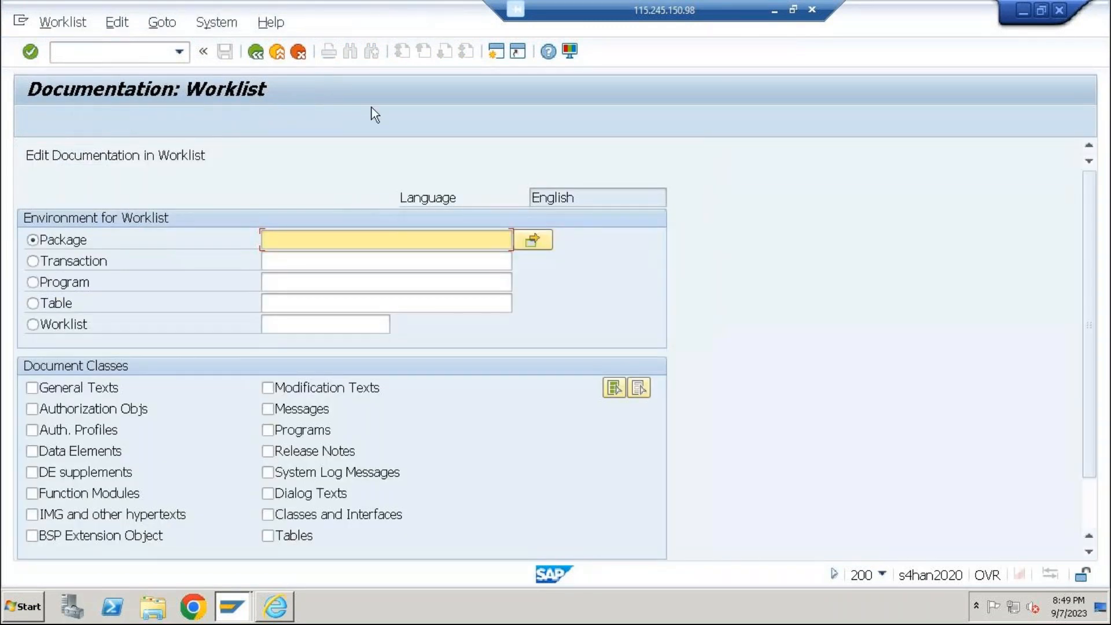
left_click(253, 60)
left_click(277, 590)
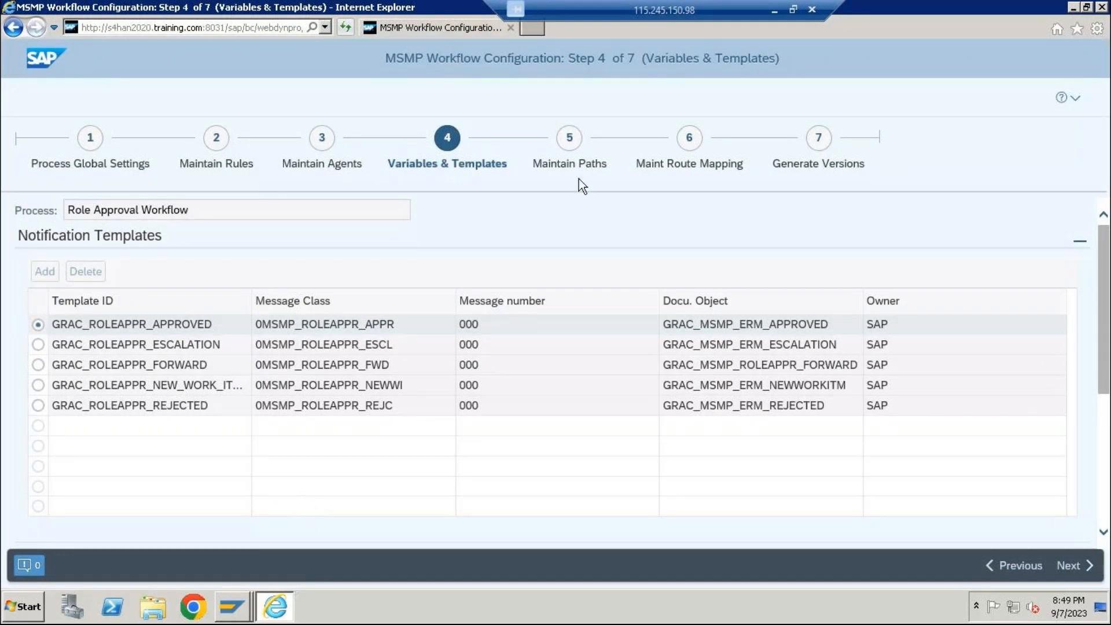
Examine the Role Approval Workflow's path and stages in Maintain Paths, and try to display the task settings of GRAC_DEFAULT_STAGE.
left_click(563, 147)
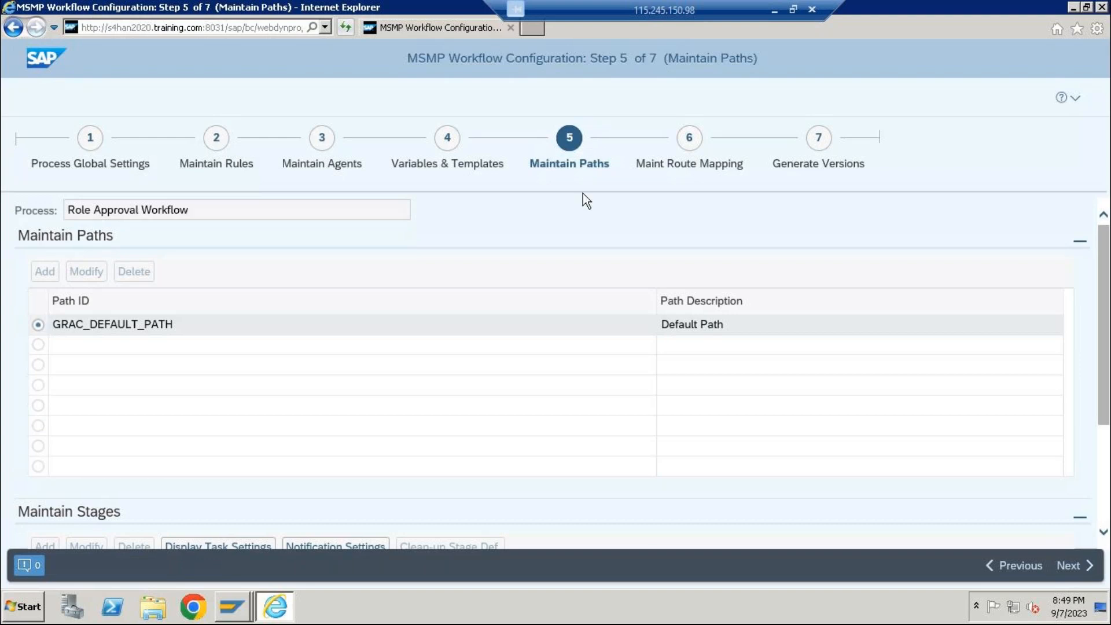
scroll(462, 330, "down", 3)
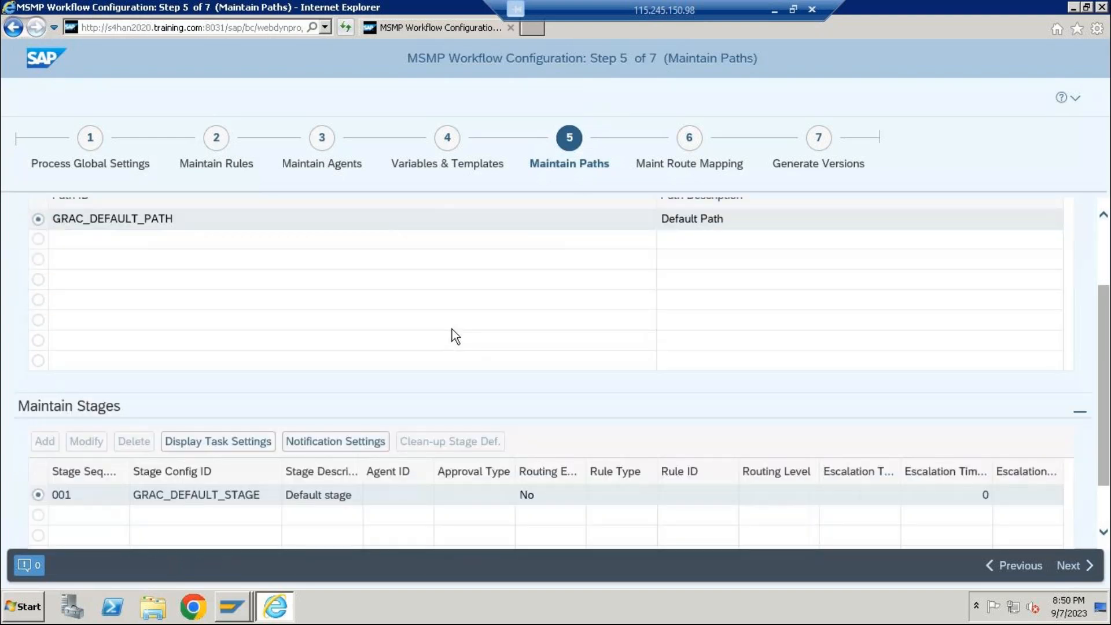
scroll(453, 329, "up", 1)
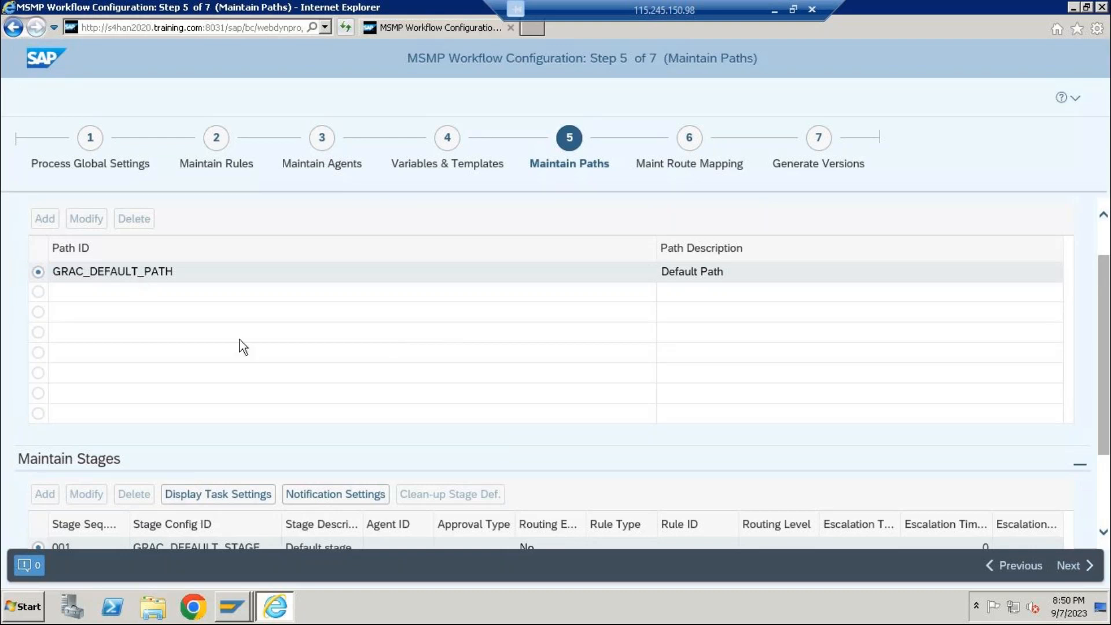
scroll(239, 339, "down", 1)
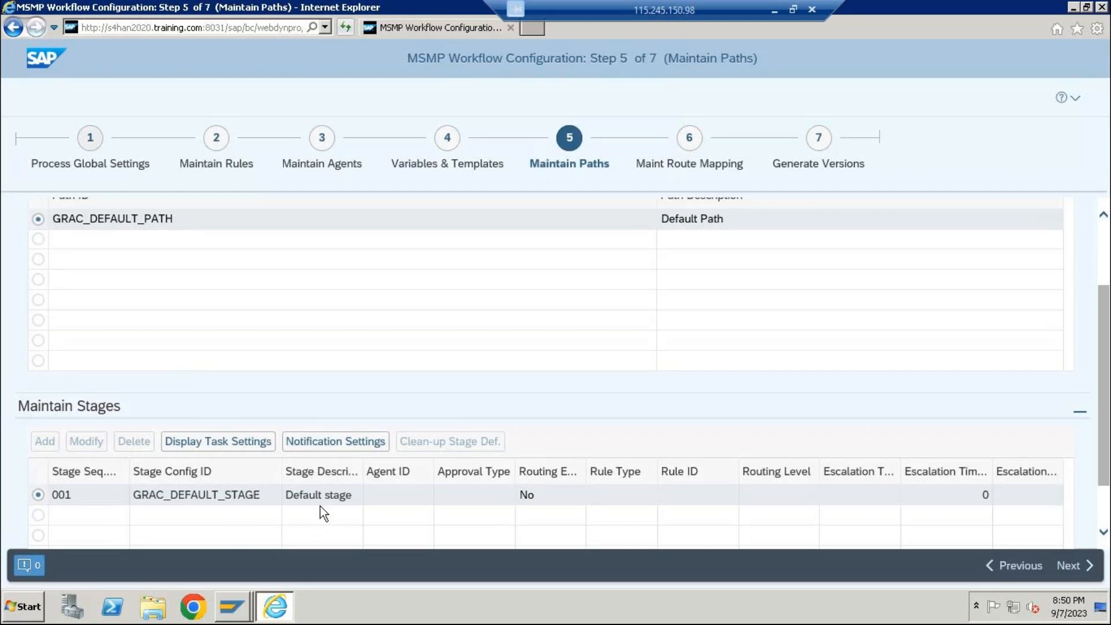
scroll(320, 506, "down", 1)
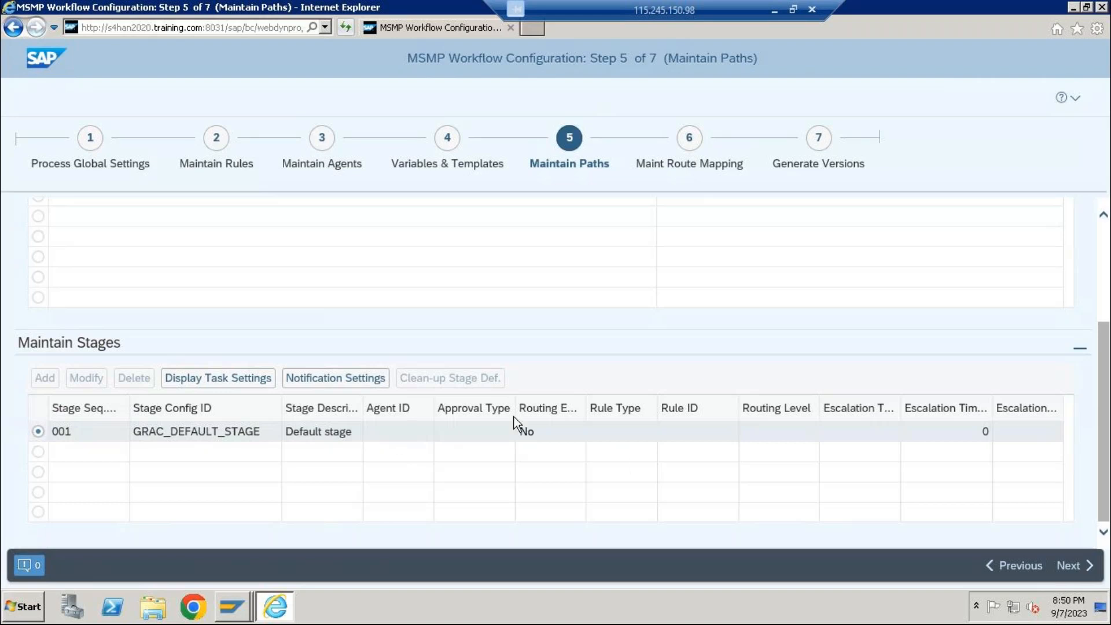
left_click(247, 381)
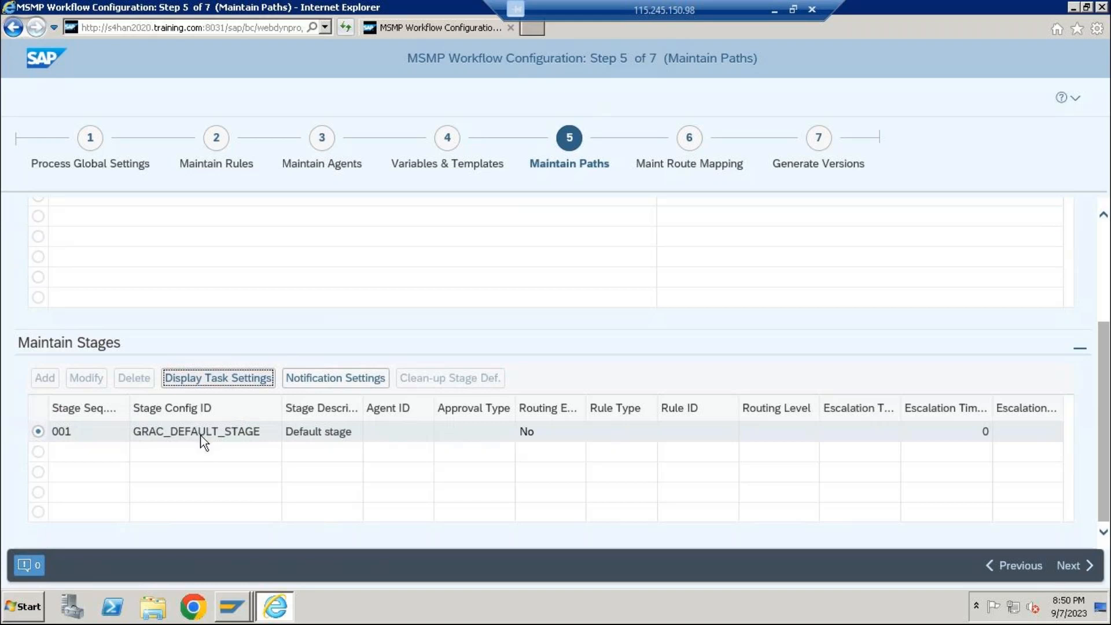
left_click(210, 381)
View the Role Approval Workflow's route mapping and select the rule result value of GRAC_ROLEAPPR_INITIATOR.
left_click(681, 147)
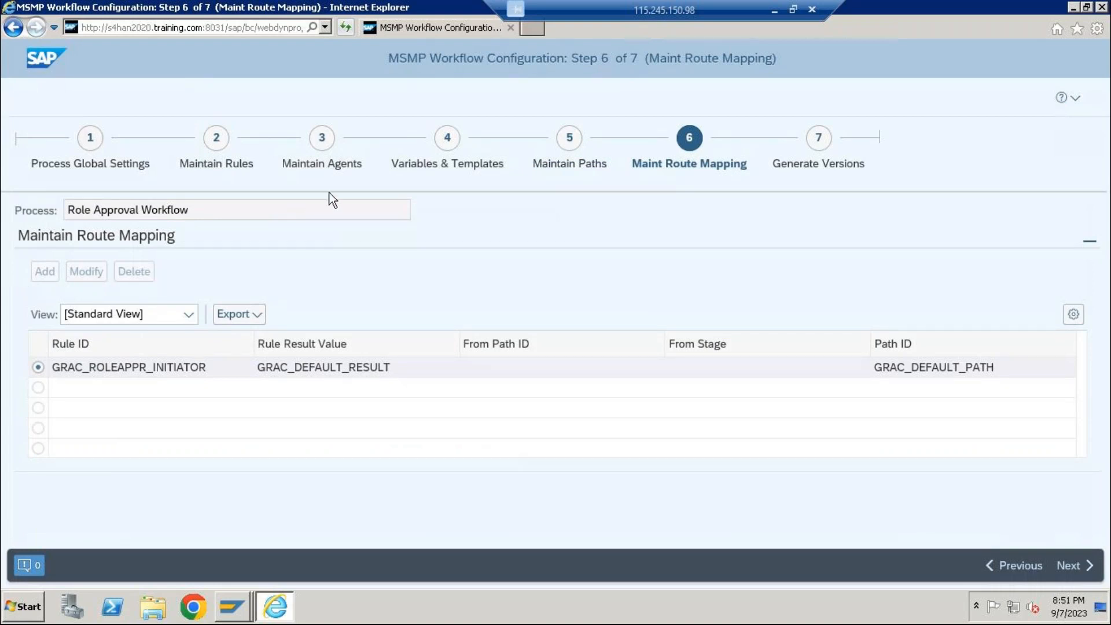
left_click(298, 373)
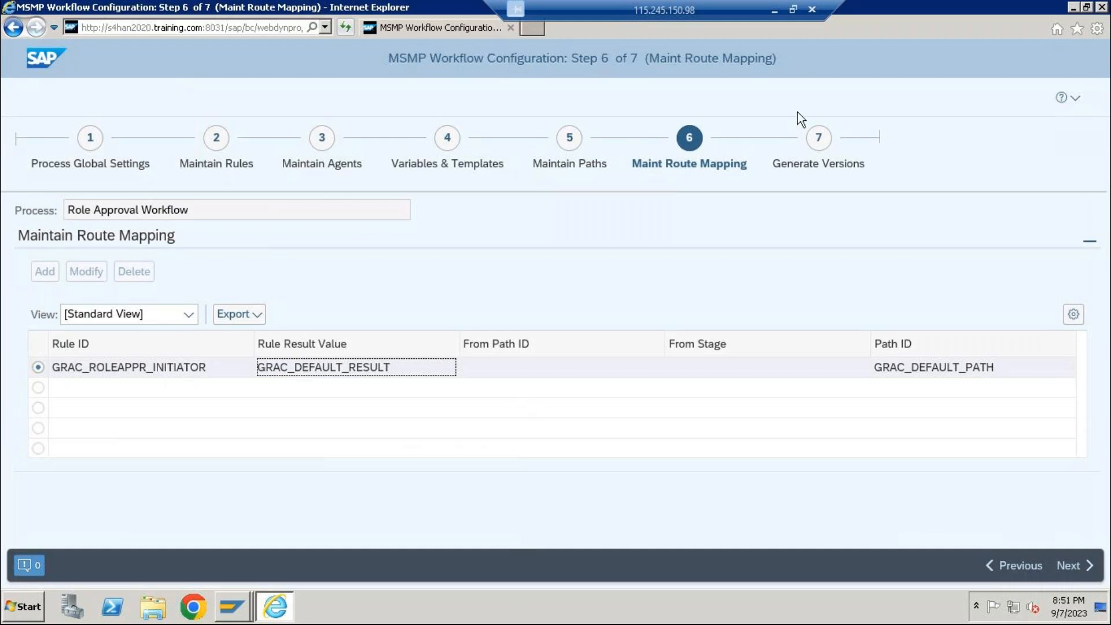
View the Generate Versions stage of the Role Approval Workflow, and minimize the remote session to return to the PowerPoint slide.
left_click(822, 137)
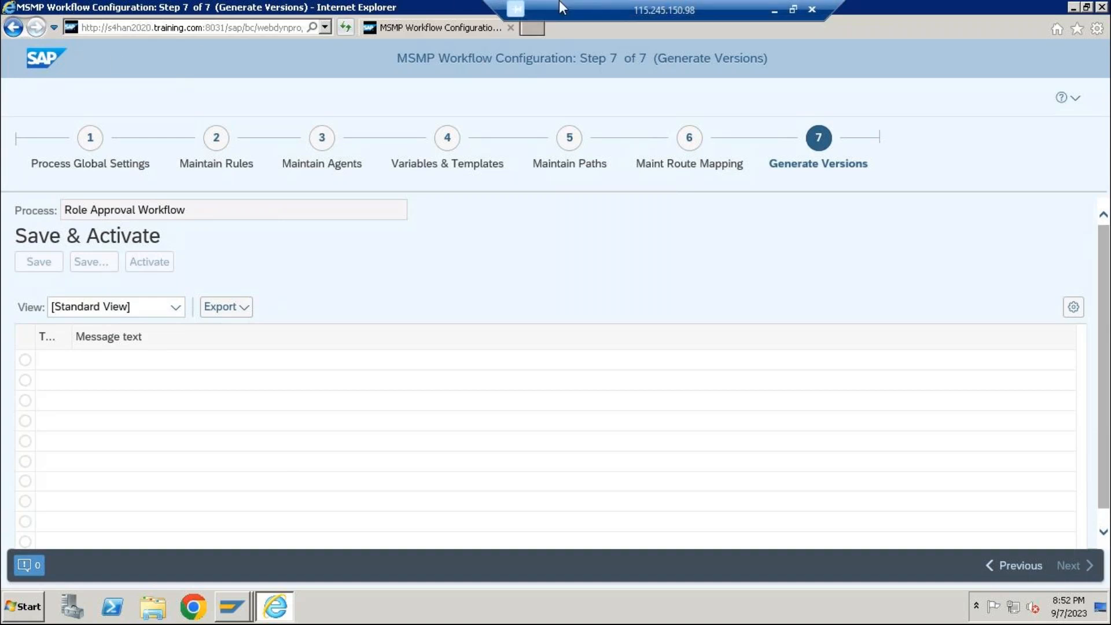
left_click(771, 10)
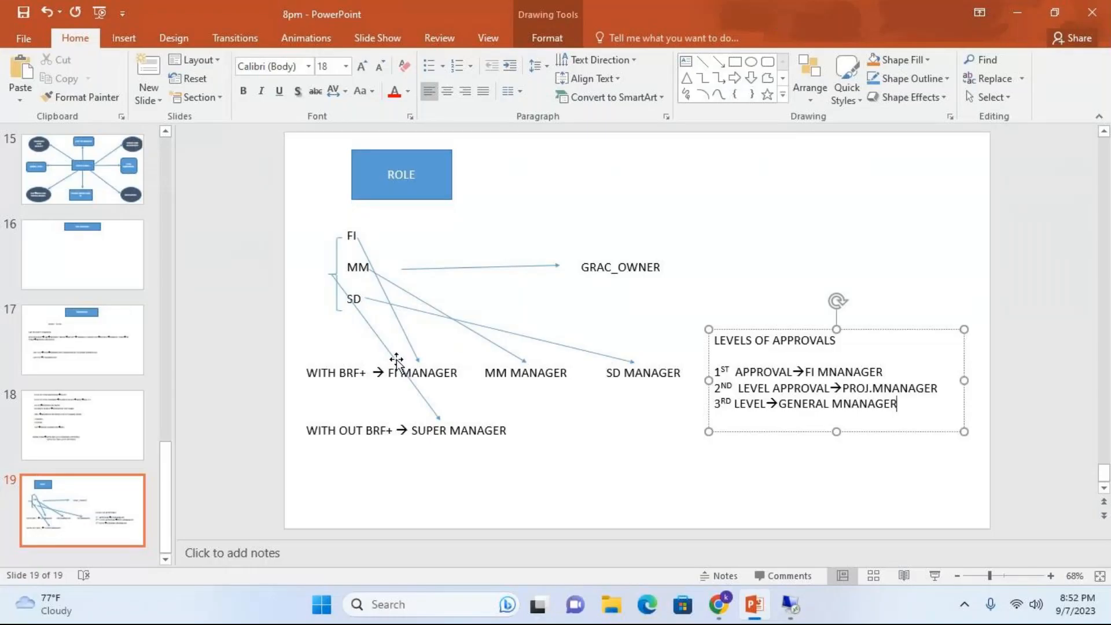